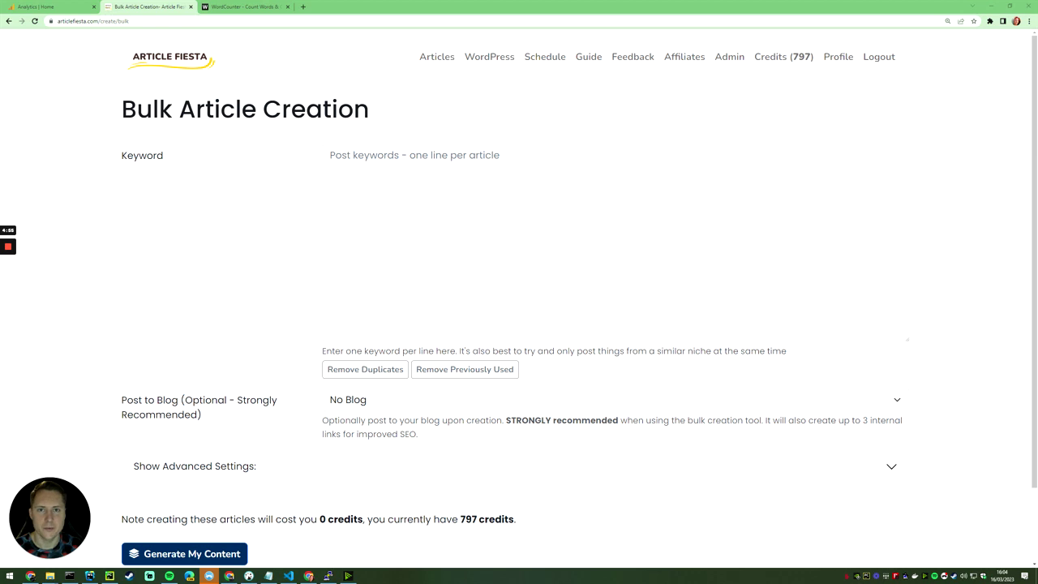
Step: Paste the eleven driveway-painting keywords, then remove duplicates and previously used ones, leaving seven at 7 credits
{"action": "left_click", "coordinate": [359, 155]}
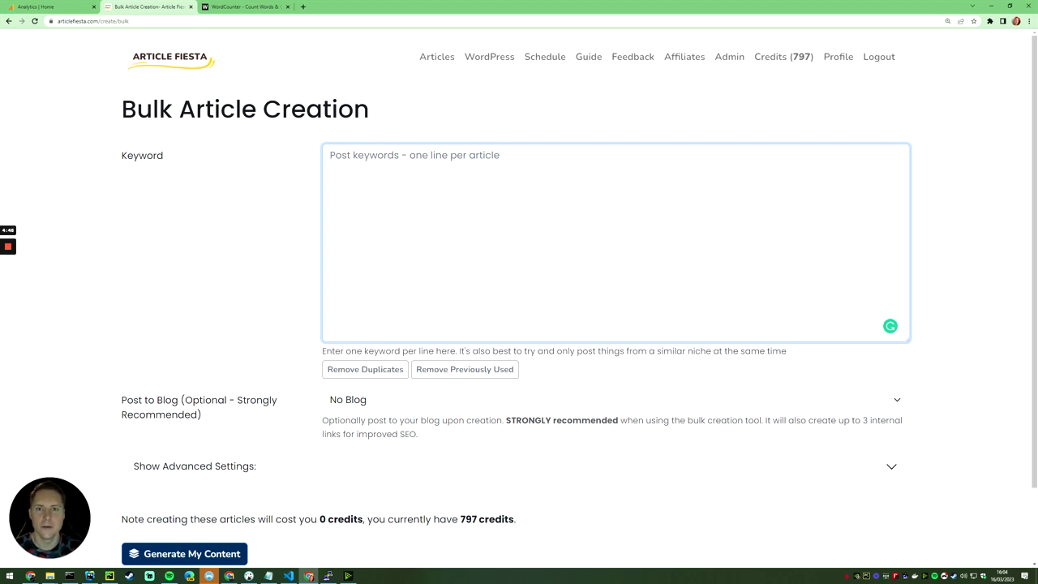
{"action": "type", "text": "driveway painting best types of paint best types of paint best types of paint best types of paint driveway paint colors how to paint your driveway how to clean your driveway to pain best brushes for driveway painting how to pick the best driveway painter what to look for in a driveway painter"}
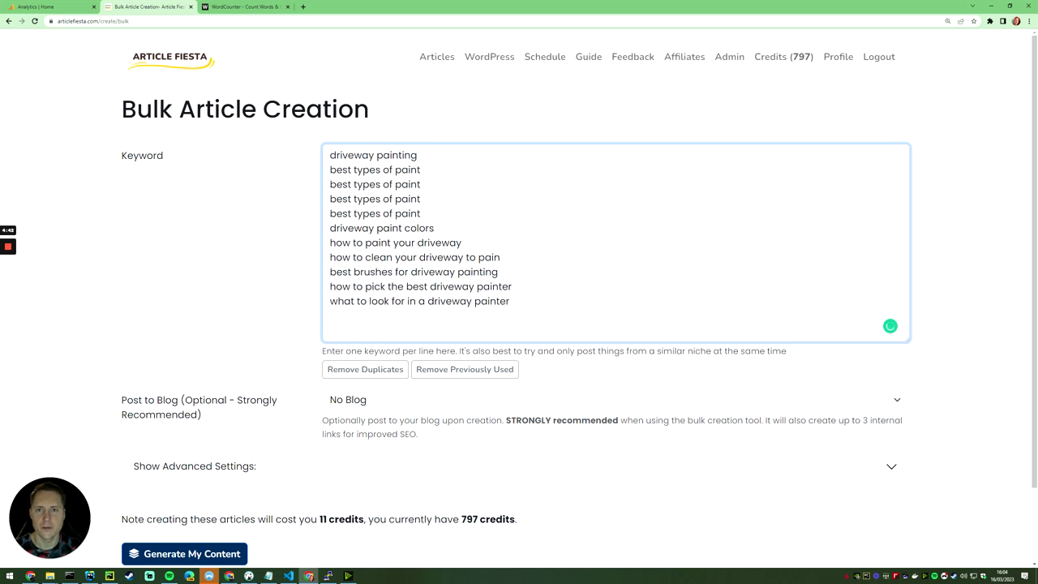
{"action": "mouse_move", "coordinate": [420, 213]}
{"action": "left_mouse_down"}
{"action": "mouse_move", "coordinate": [332, 197]}
{"action": "mouse_move", "coordinate": [323, 168]}
{"action": "left_mouse_up"}
{"action": "left_click", "coordinate": [456, 214]}
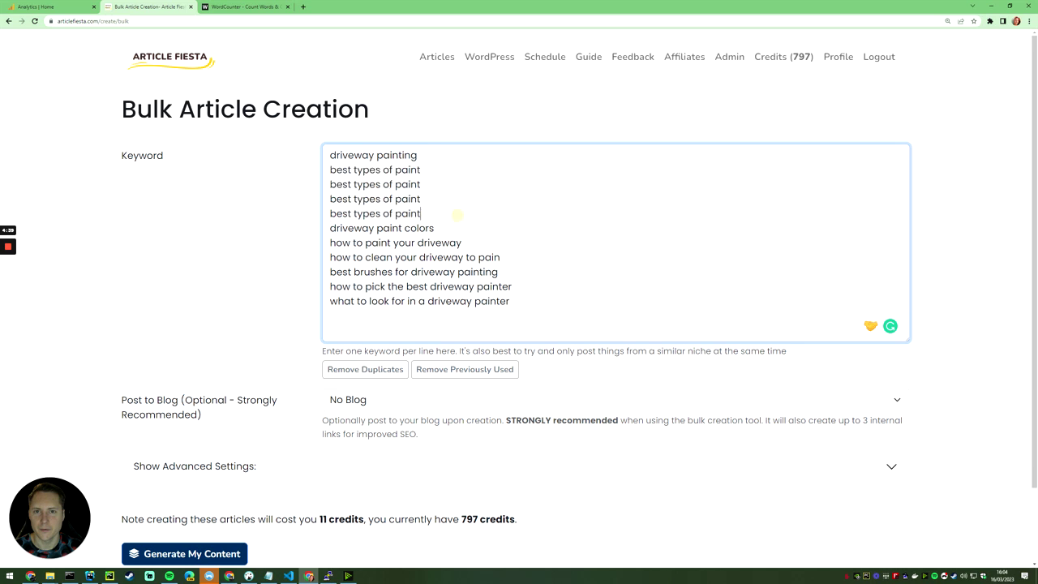
{"action": "left_click", "coordinate": [376, 371]}
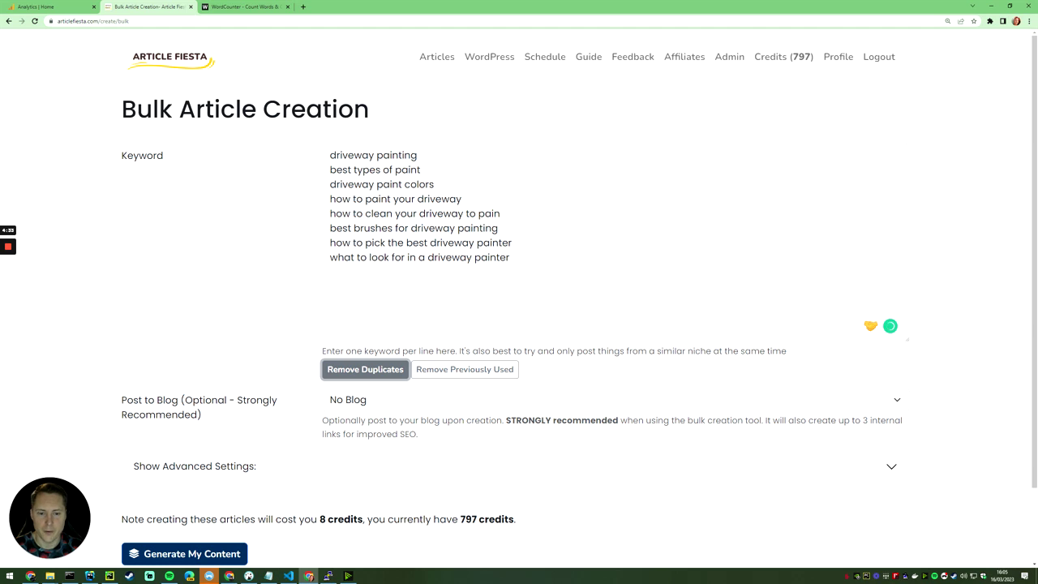
{"action": "left_click", "coordinate": [482, 371]}
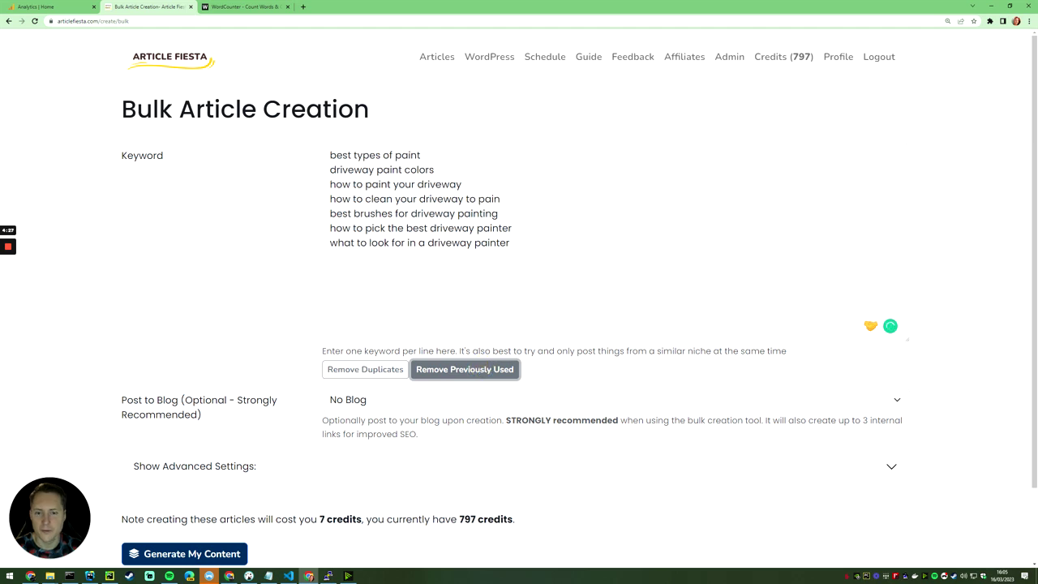
{"action": "left_click", "coordinate": [579, 225]}
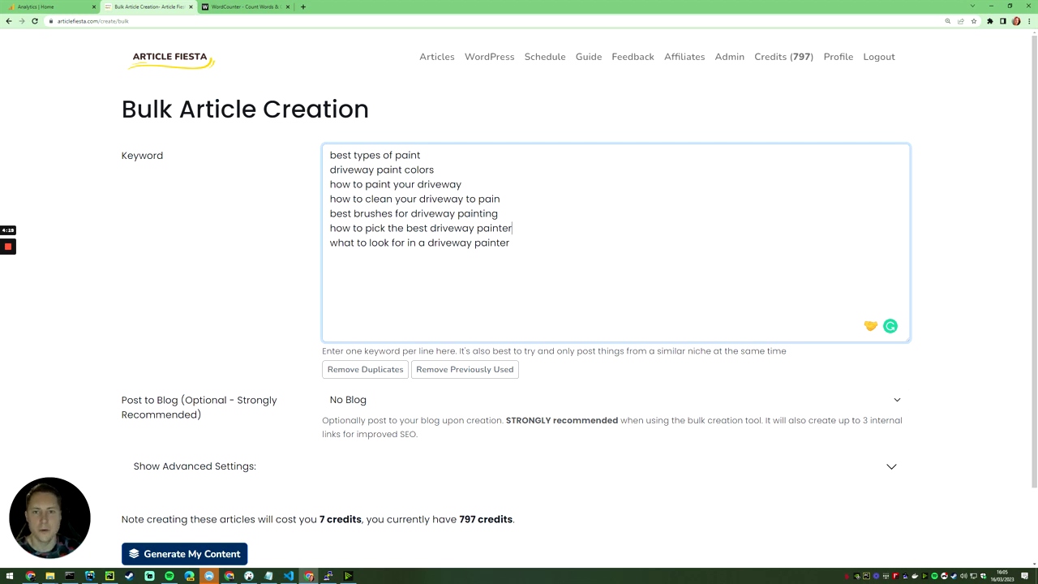
Step: In the advanced settings, set language to Español, keep Royalty Free images, and leave Google Document creation off
{"action": "scroll", "coordinate": [525, 307], "scroll_direction": "down", "scroll_amount": 1}
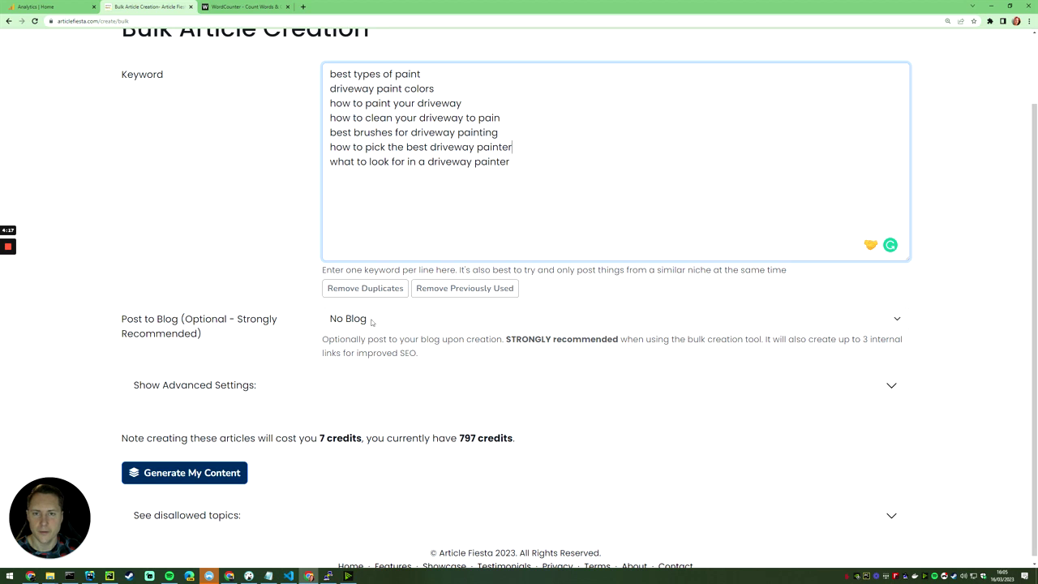
{"action": "left_click", "coordinate": [287, 383]}
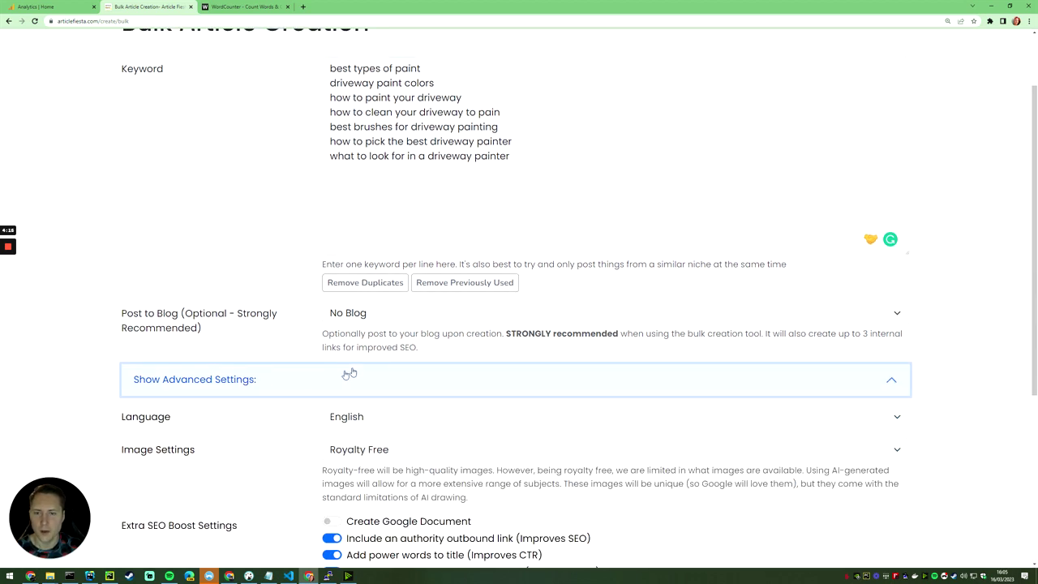
{"action": "scroll", "coordinate": [343, 371], "scroll_direction": "down", "scroll_amount": 2}
{"action": "scroll", "coordinate": [266, 306], "scroll_direction": "down", "scroll_amount": 1}
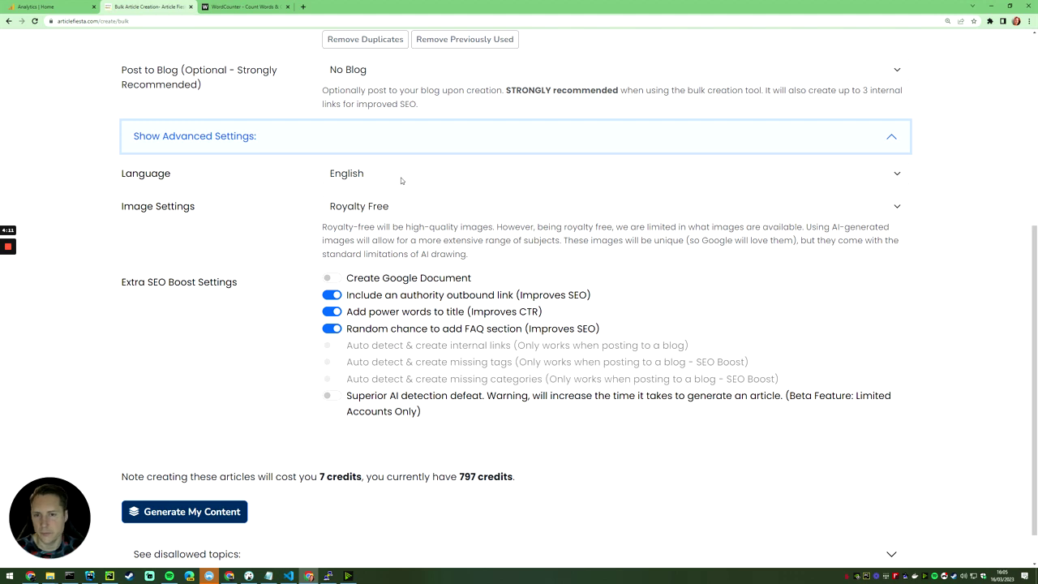
{"action": "left_click", "coordinate": [400, 180]}
{"action": "left_click", "coordinate": [396, 206]}
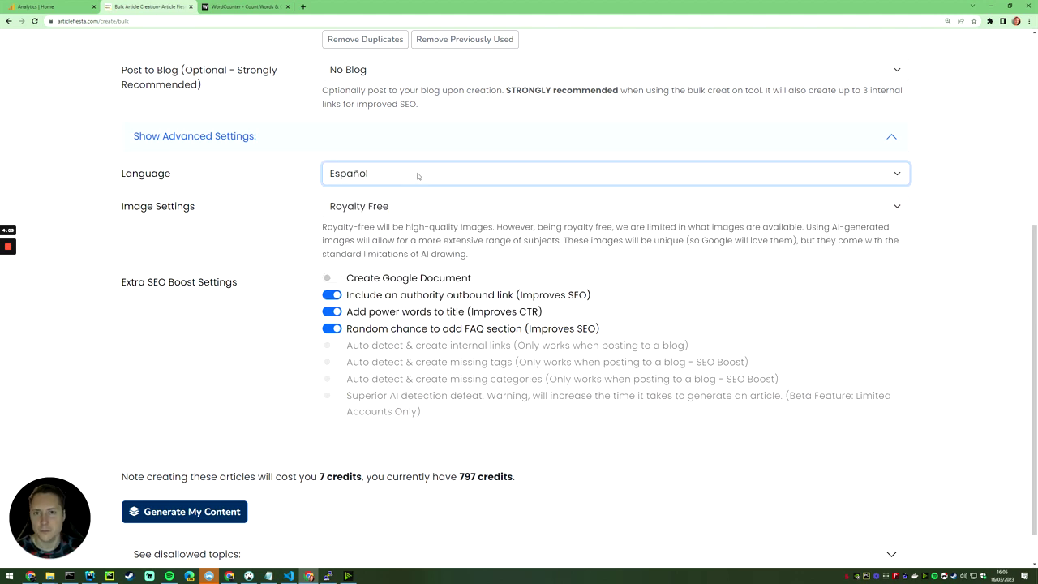
{"action": "left_click", "coordinate": [423, 208]}
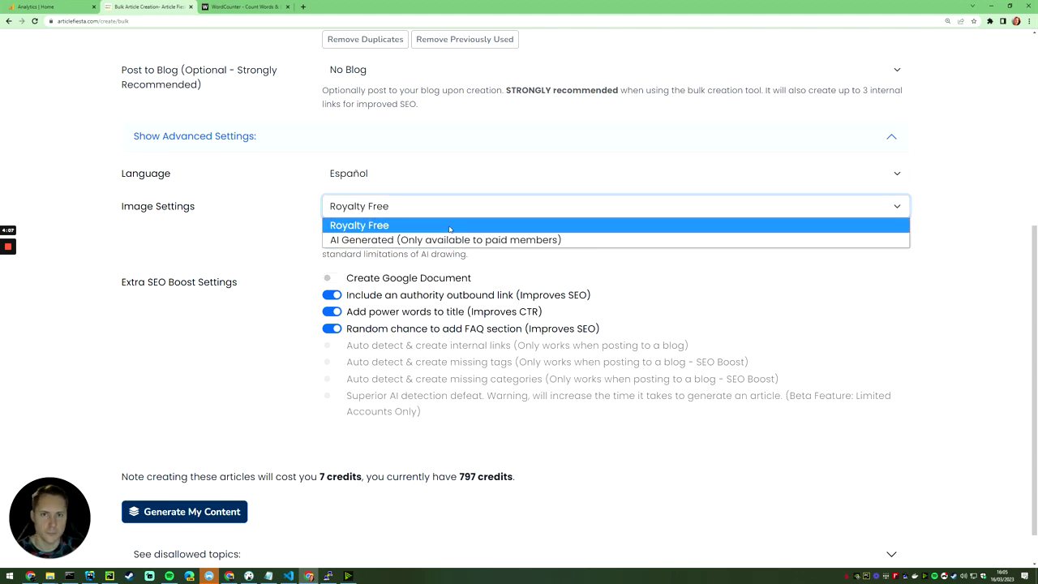
{"action": "left_click", "coordinate": [449, 224]}
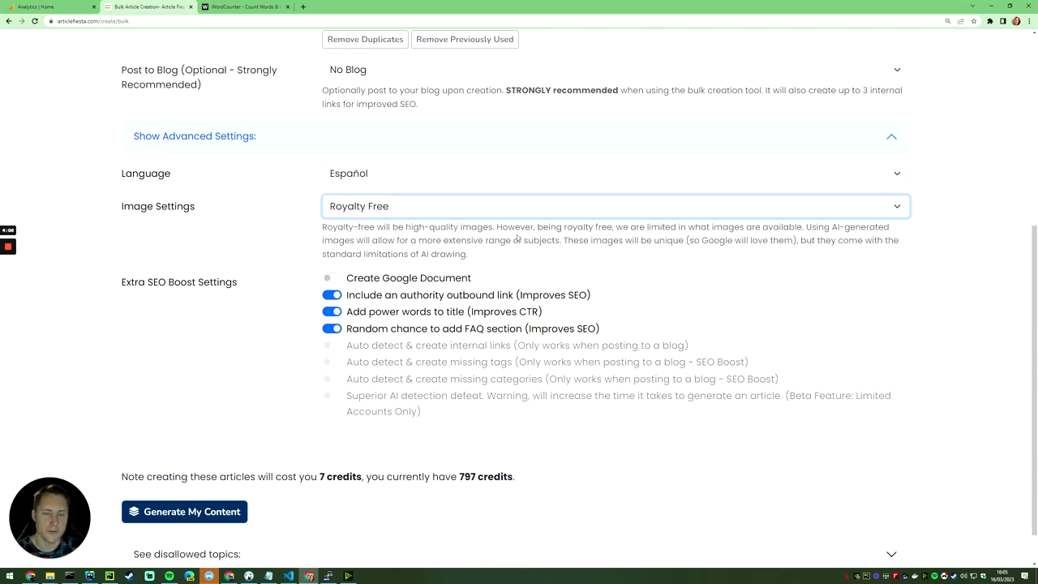
{"action": "left_click", "coordinate": [379, 282]}
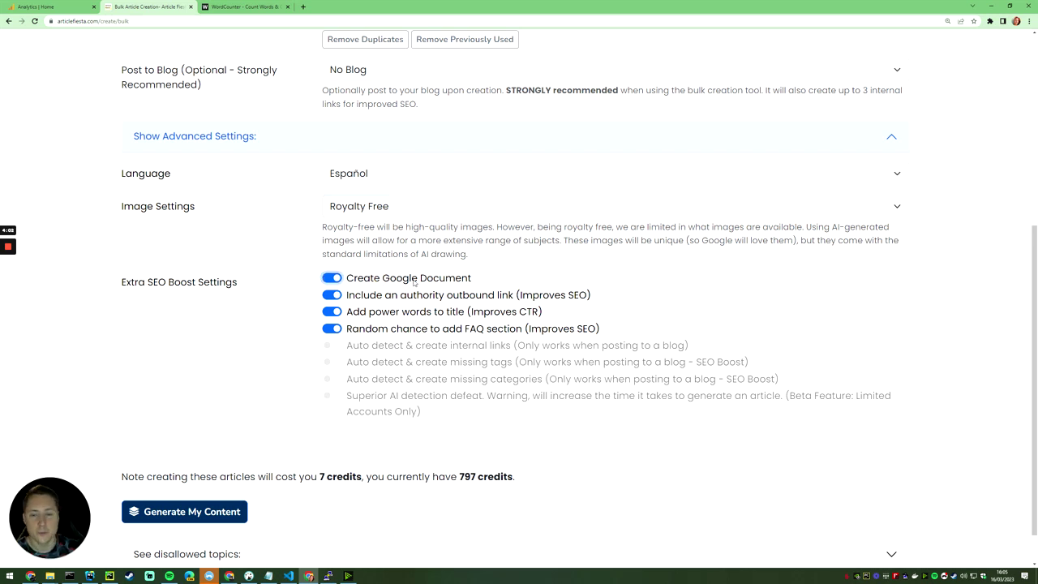
{"action": "left_click", "coordinate": [415, 282]}
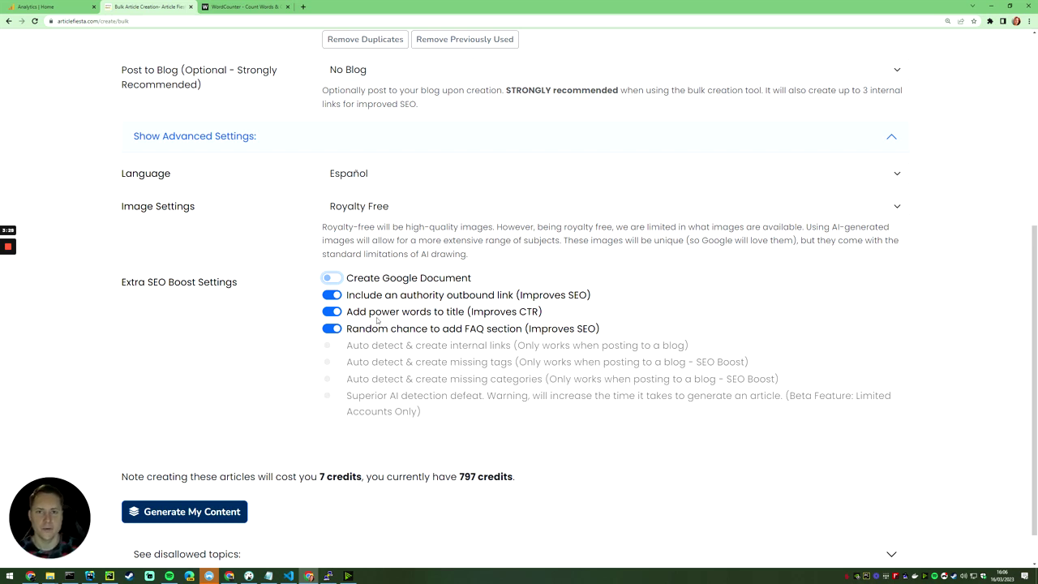
{"action": "left_click_drag", "start_coordinate": [355, 319], "coordinate": [541, 318]}
{"action": "left_click", "coordinate": [493, 320]}
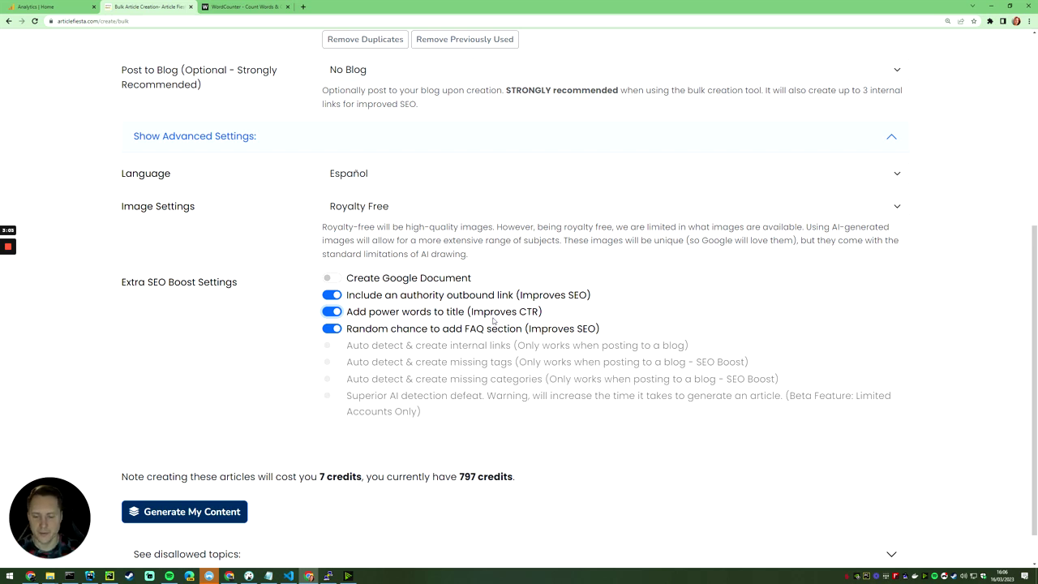
{"action": "key", "text": "ctrl+t"}
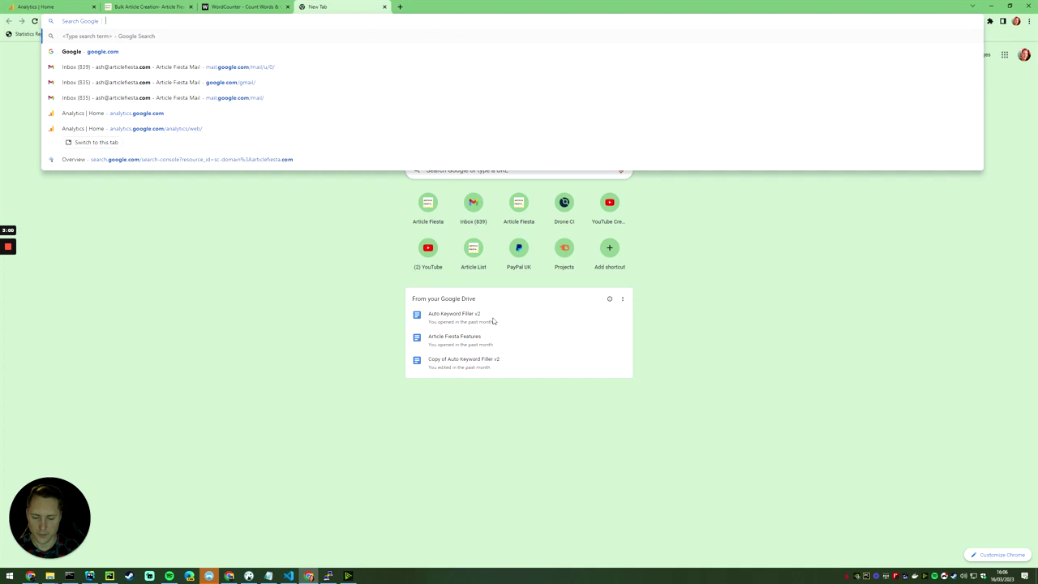
Step: Search Google for 'how to paint a driveway' and look over the 7 Steps to Painting Your Driveway list
{"action": "type", "text": "how to paint a driveway"}
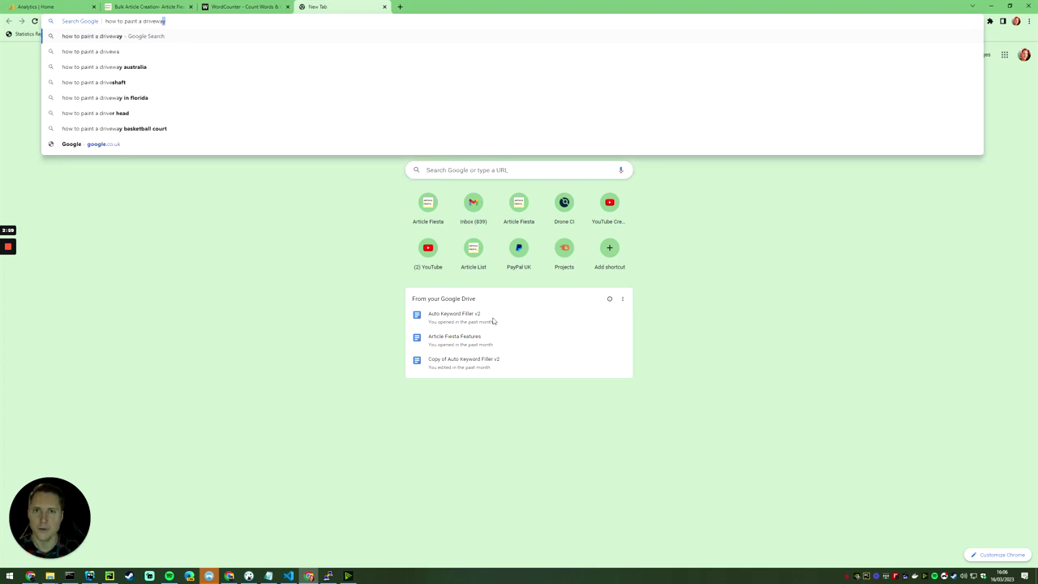
{"action": "key", "text": "Return"}
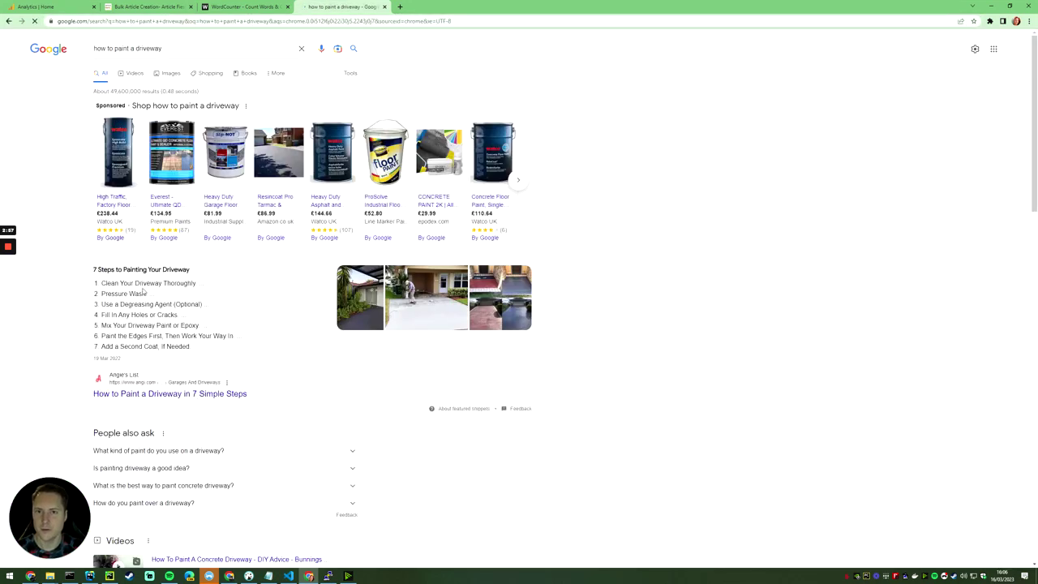
{"action": "scroll", "coordinate": [200, 326], "scroll_direction": "up", "scroll_amount": 4, "text": "ctrl"}
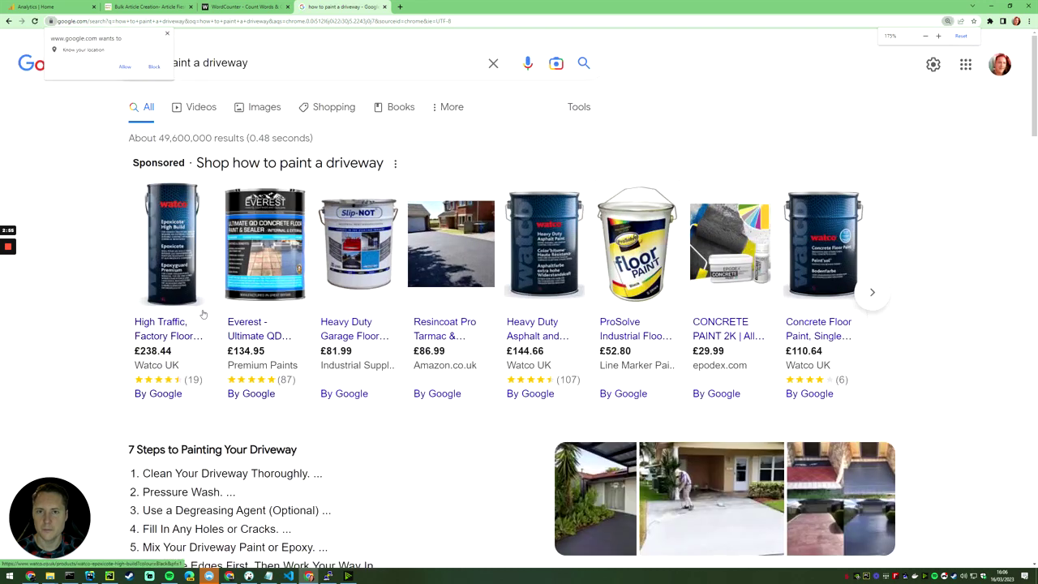
{"action": "scroll", "coordinate": [435, 328], "scroll_direction": "down", "scroll_amount": 3}
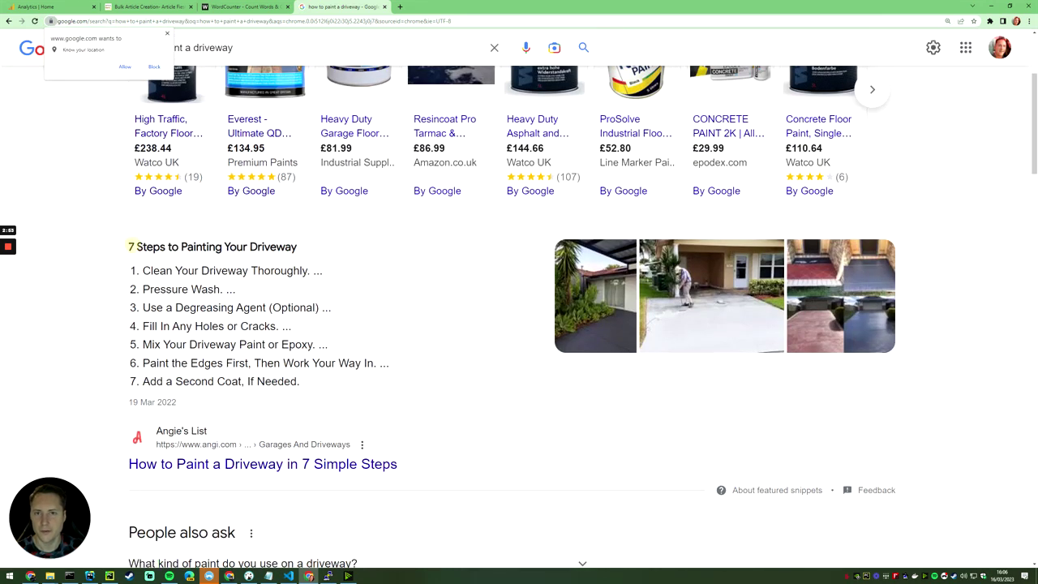
{"action": "mouse_move", "coordinate": [135, 246]}
{"action": "left_mouse_down"}
{"action": "mouse_move", "coordinate": [239, 309]}
{"action": "mouse_move", "coordinate": [321, 390]}
{"action": "left_mouse_up"}
{"action": "left_click", "coordinate": [321, 390]}
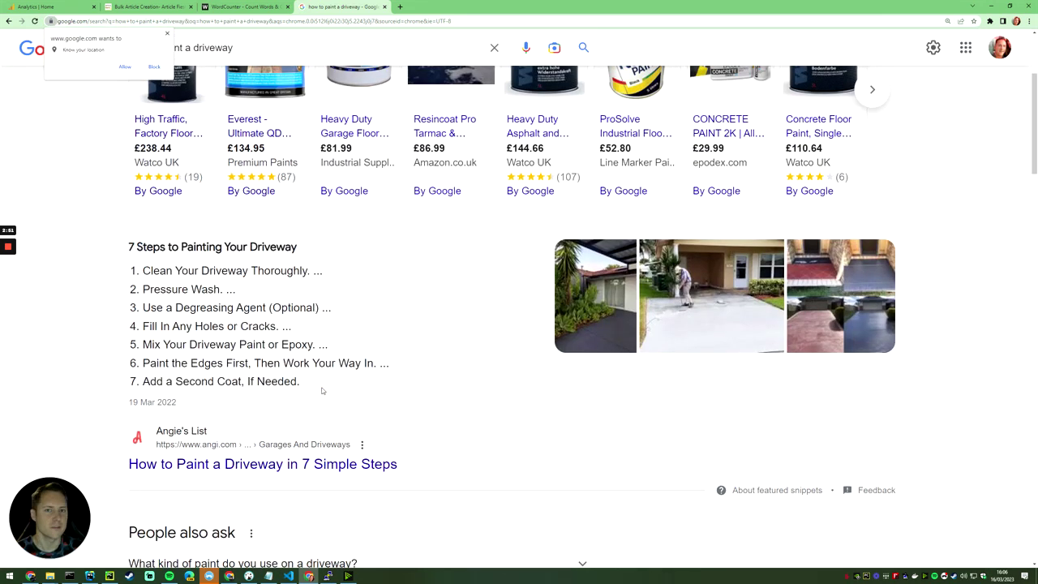
{"action": "scroll", "coordinate": [321, 390], "scroll_direction": "down", "scroll_amount": 1}
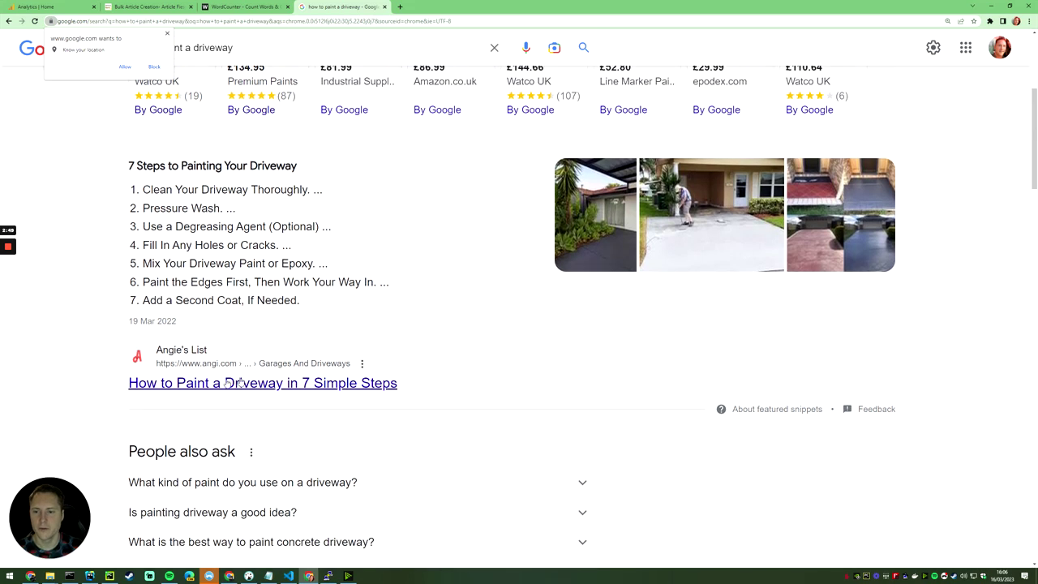
{"action": "scroll", "coordinate": [321, 390], "scroll_direction": "down", "scroll_amount": 1}
{"action": "scroll", "coordinate": [328, 381], "scroll_direction": "down", "scroll_amount": 1}
Step: Expand the answer on what paint to use on a driveway and dismiss the location prompt
{"action": "left_click", "coordinate": [301, 327]}
{"action": "left_click_drag", "start_coordinate": [128, 340], "coordinate": [369, 379]}
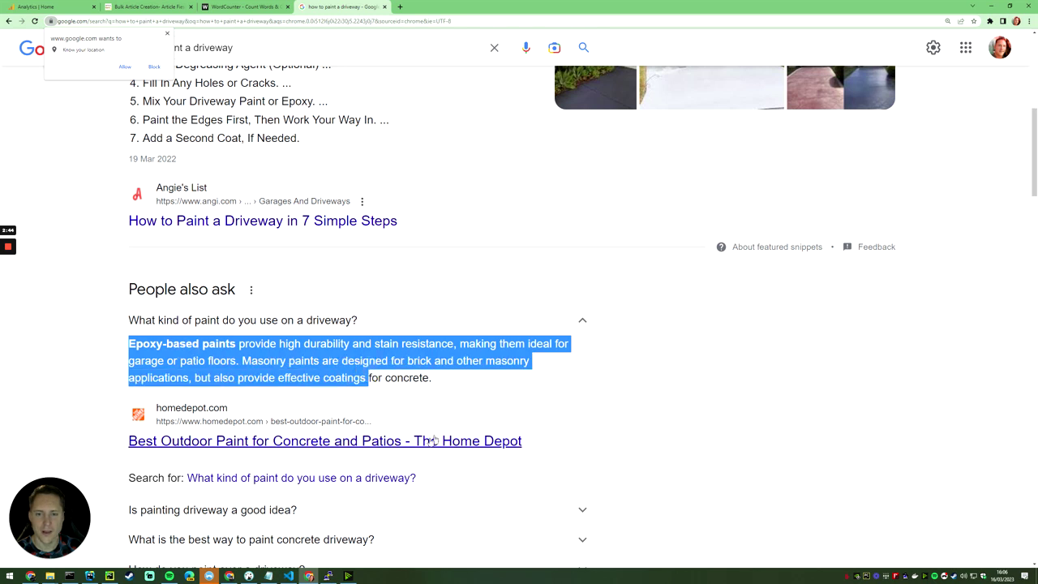
{"action": "left_click", "coordinate": [464, 394]}
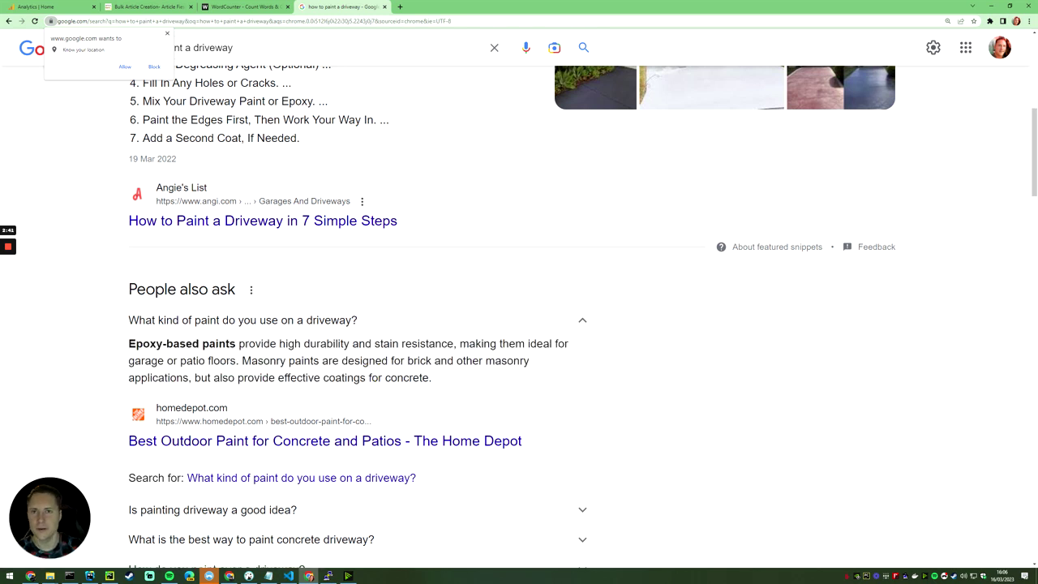
{"action": "left_click", "coordinate": [167, 34]}
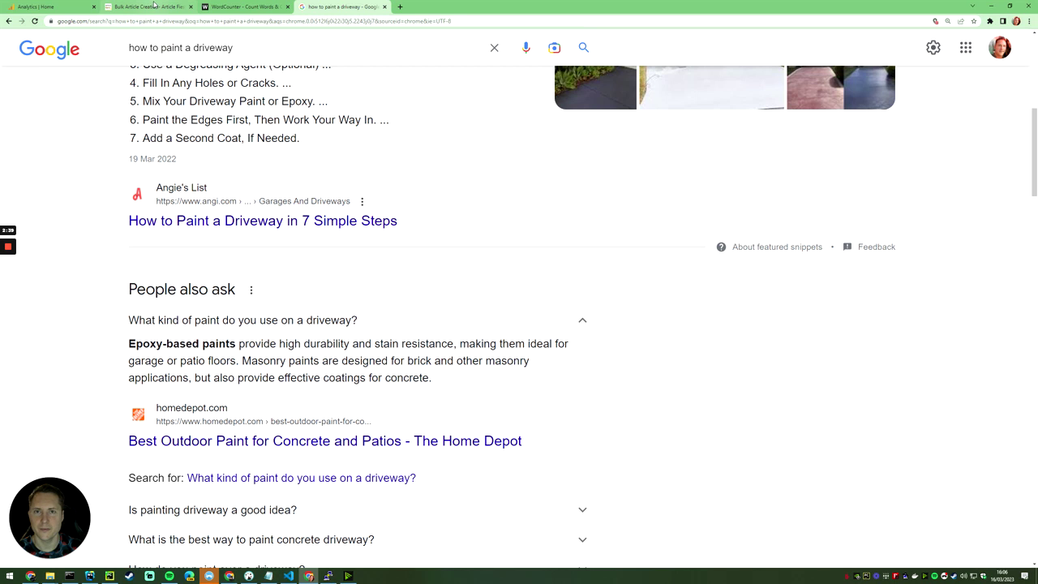
{"action": "left_click", "coordinate": [154, 5]}
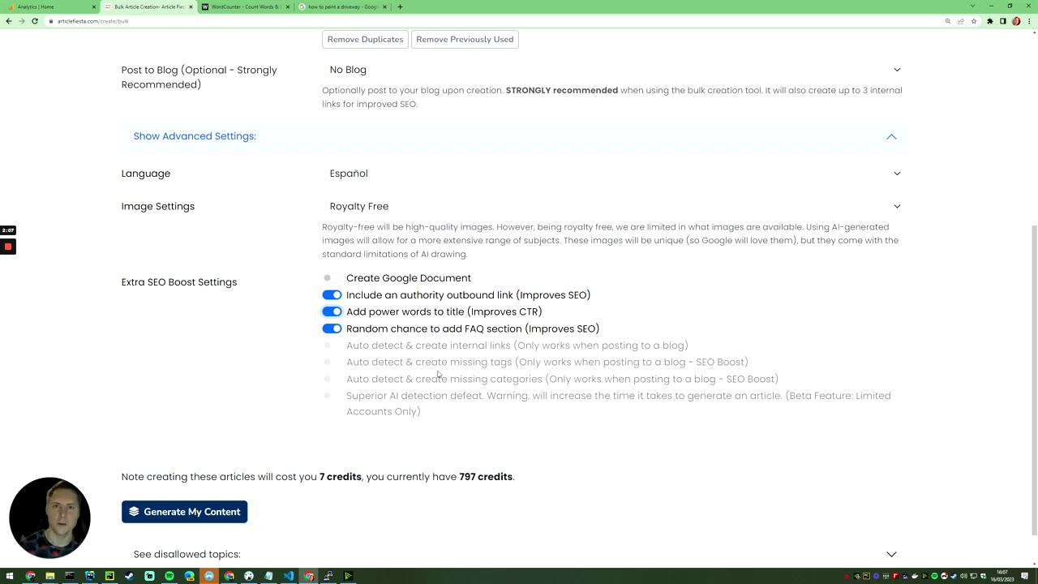
Step: Review the Bulk Article Creation form with seven Español keywords costing 7 of 797 credits
{"action": "left_click", "coordinate": [477, 382]}
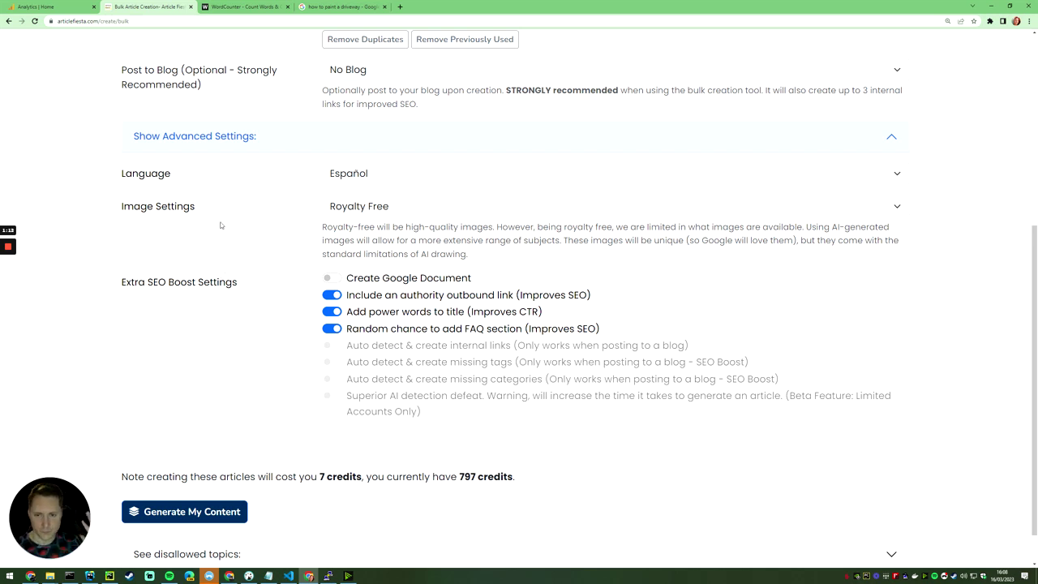
{"action": "mouse_move", "coordinate": [7, 254]}
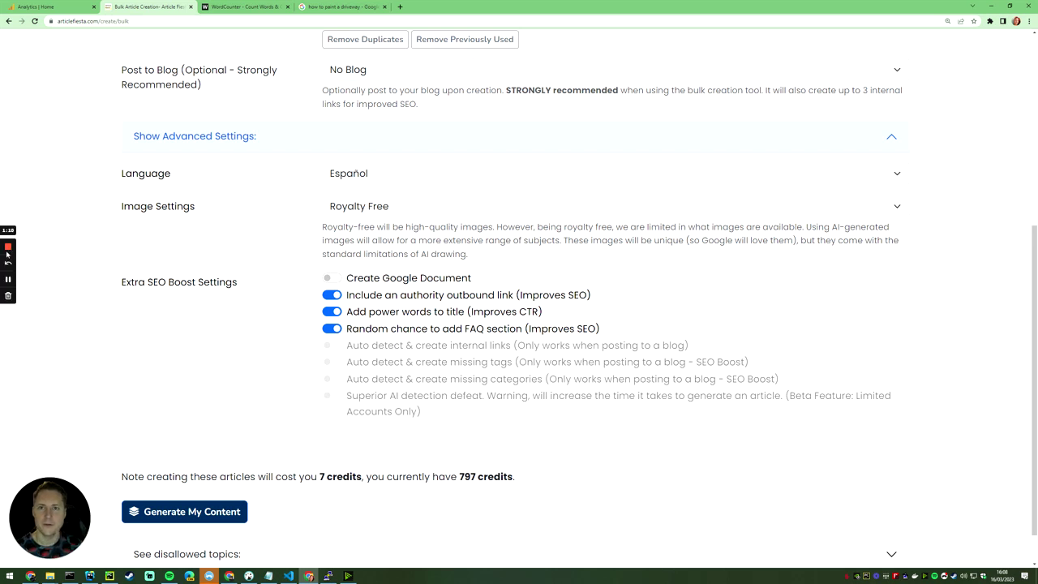